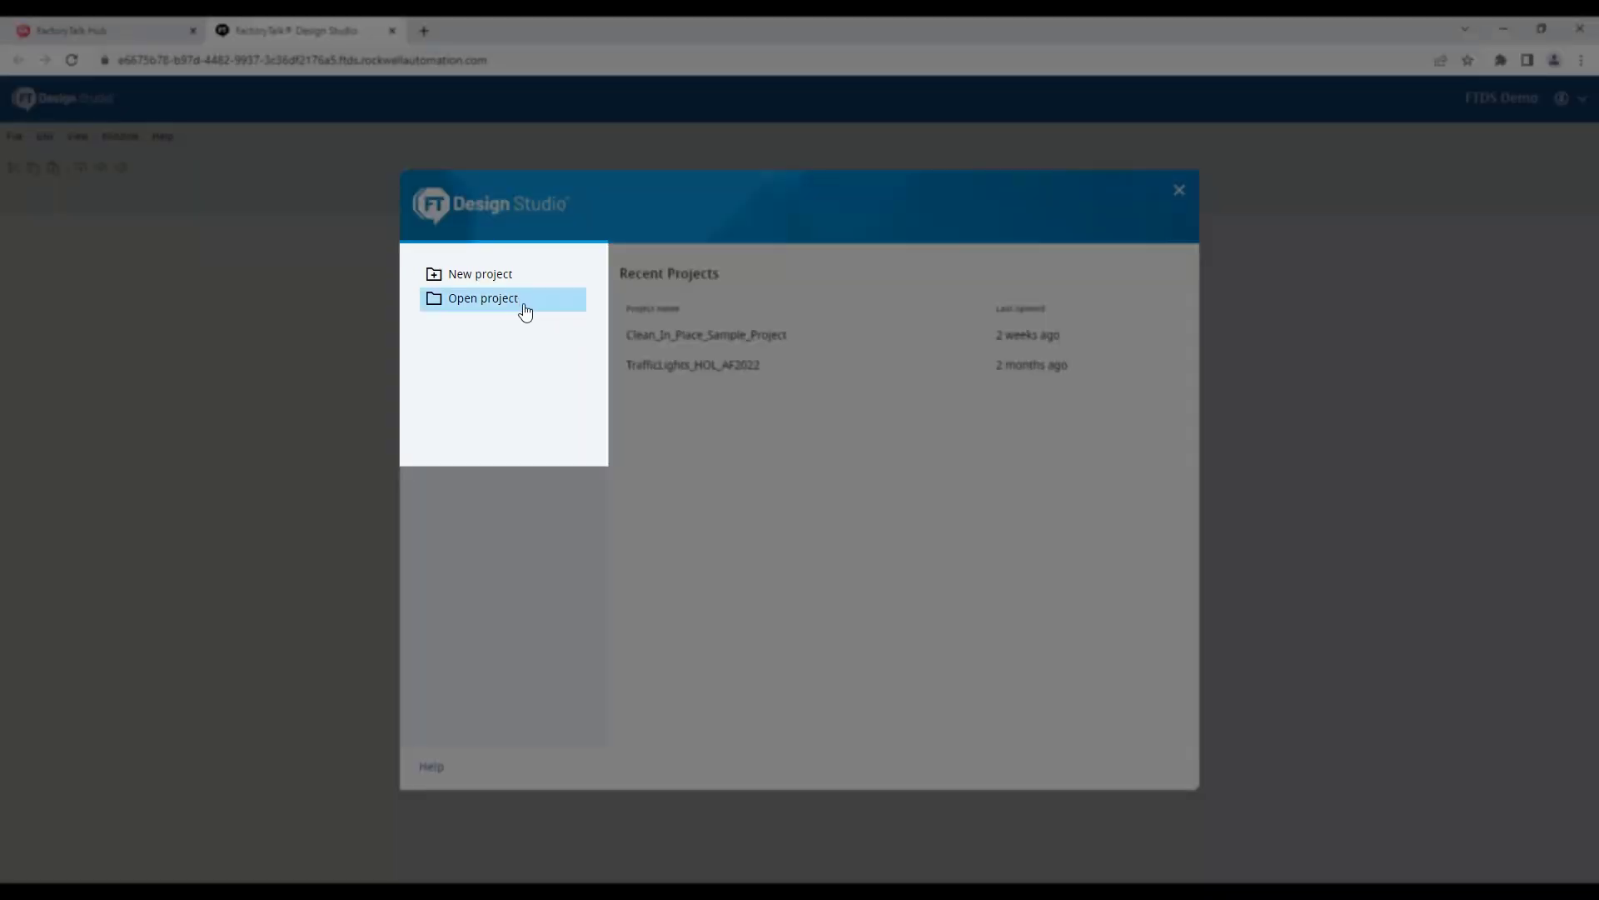
- Open an existing project and switch the Open from source from Local to Remote, listing five cloud projects
{"action": "left_click", "coordinate": [526, 312]}
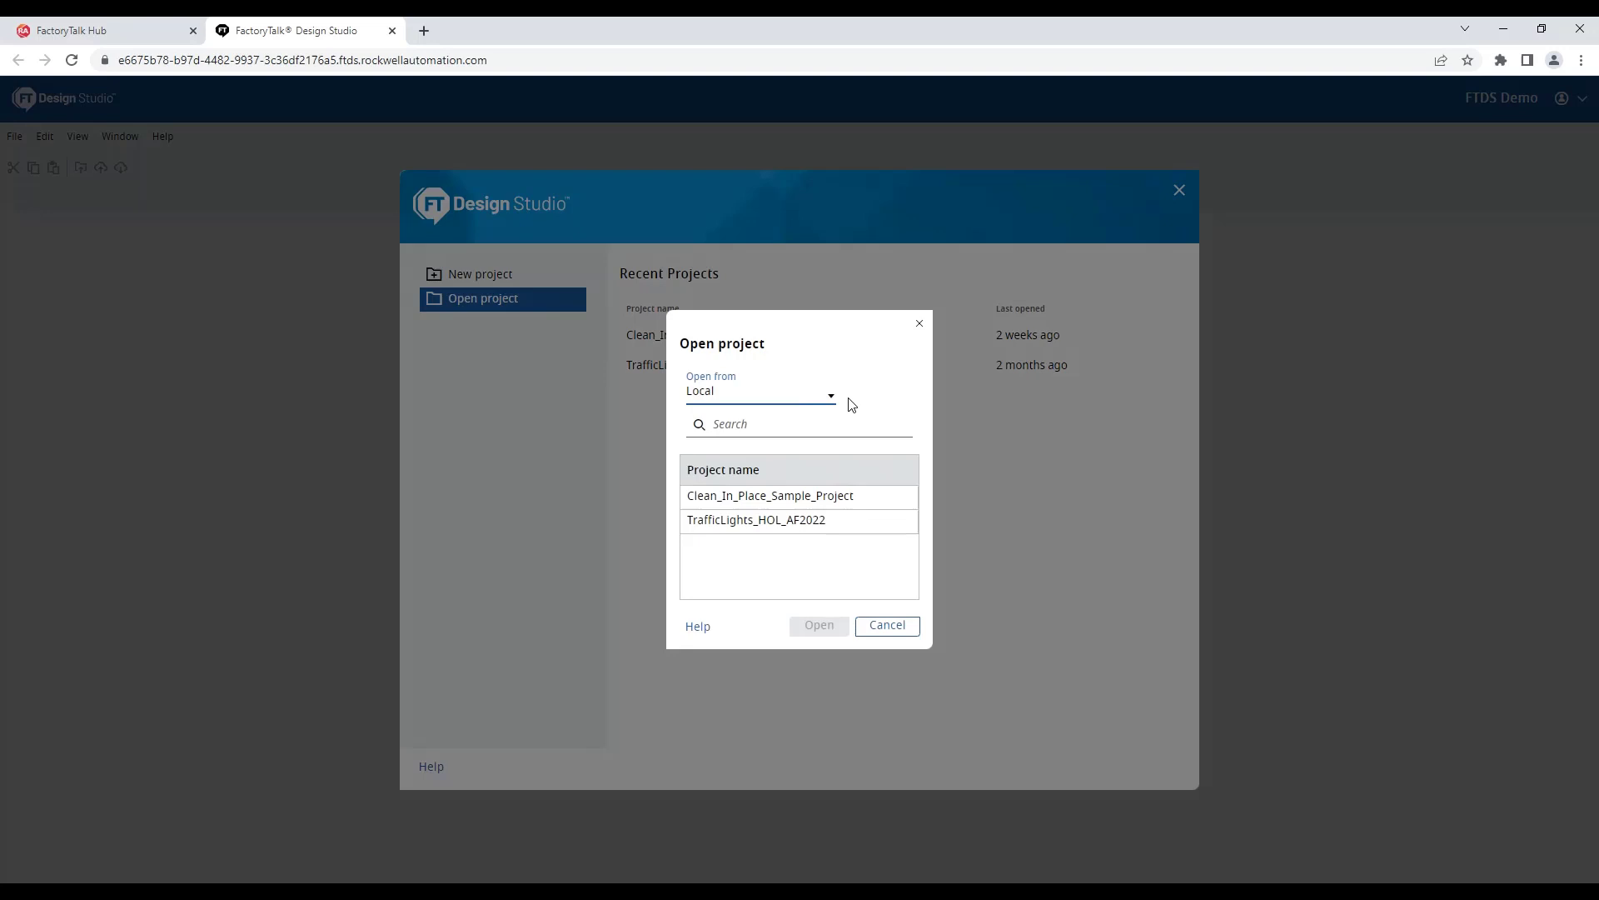
{"action": "left_click", "coordinate": [832, 398]}
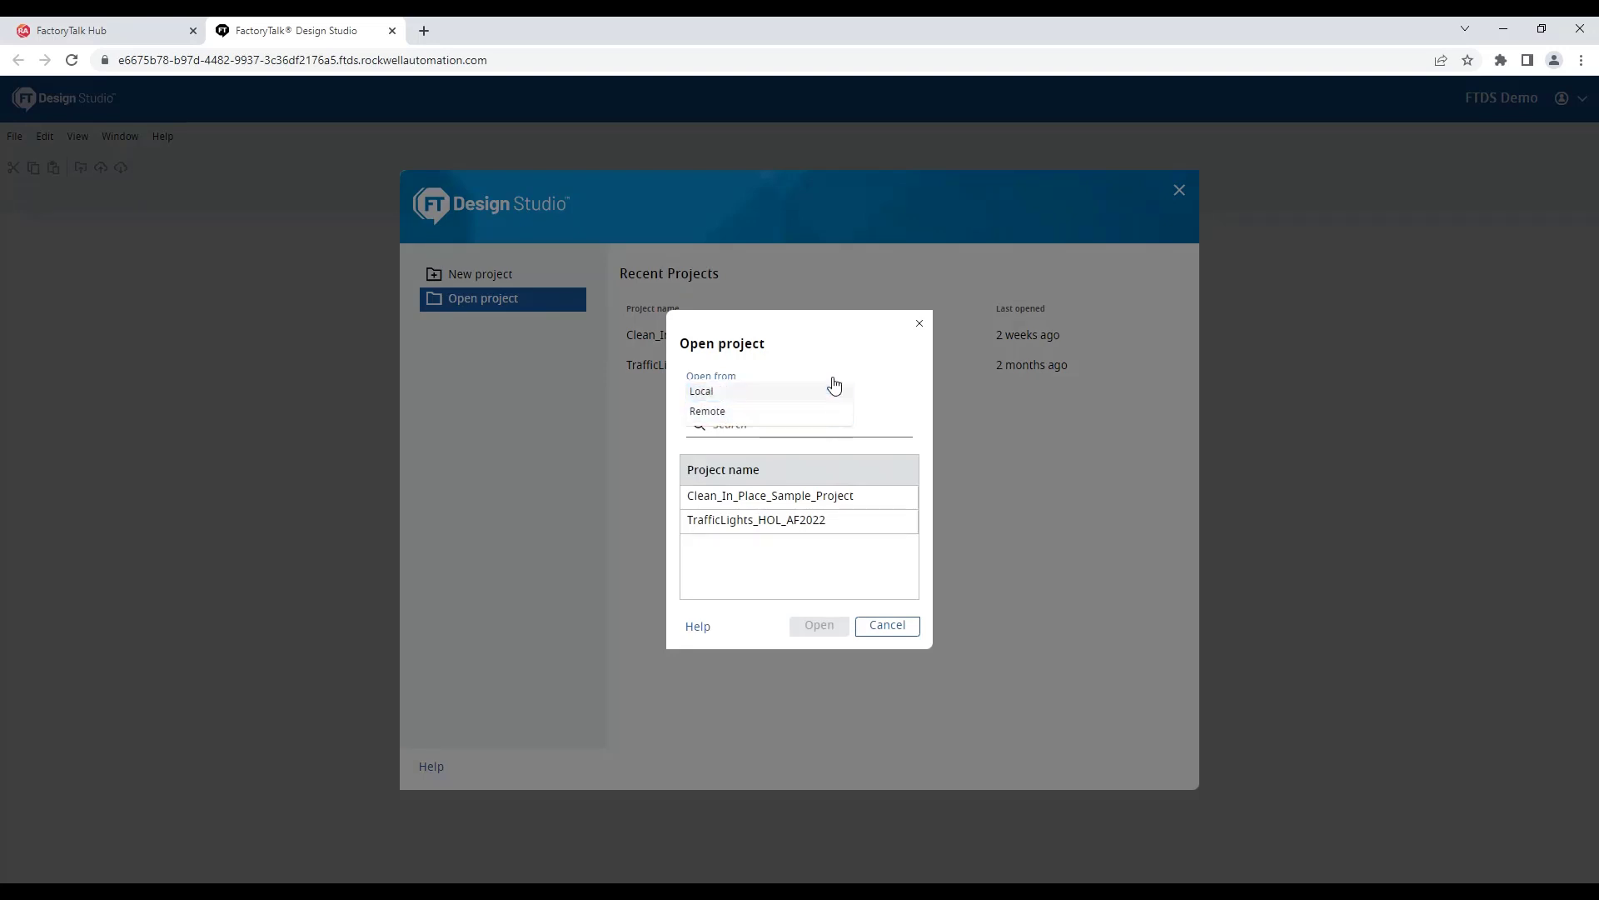
{"action": "left_click", "coordinate": [832, 396]}
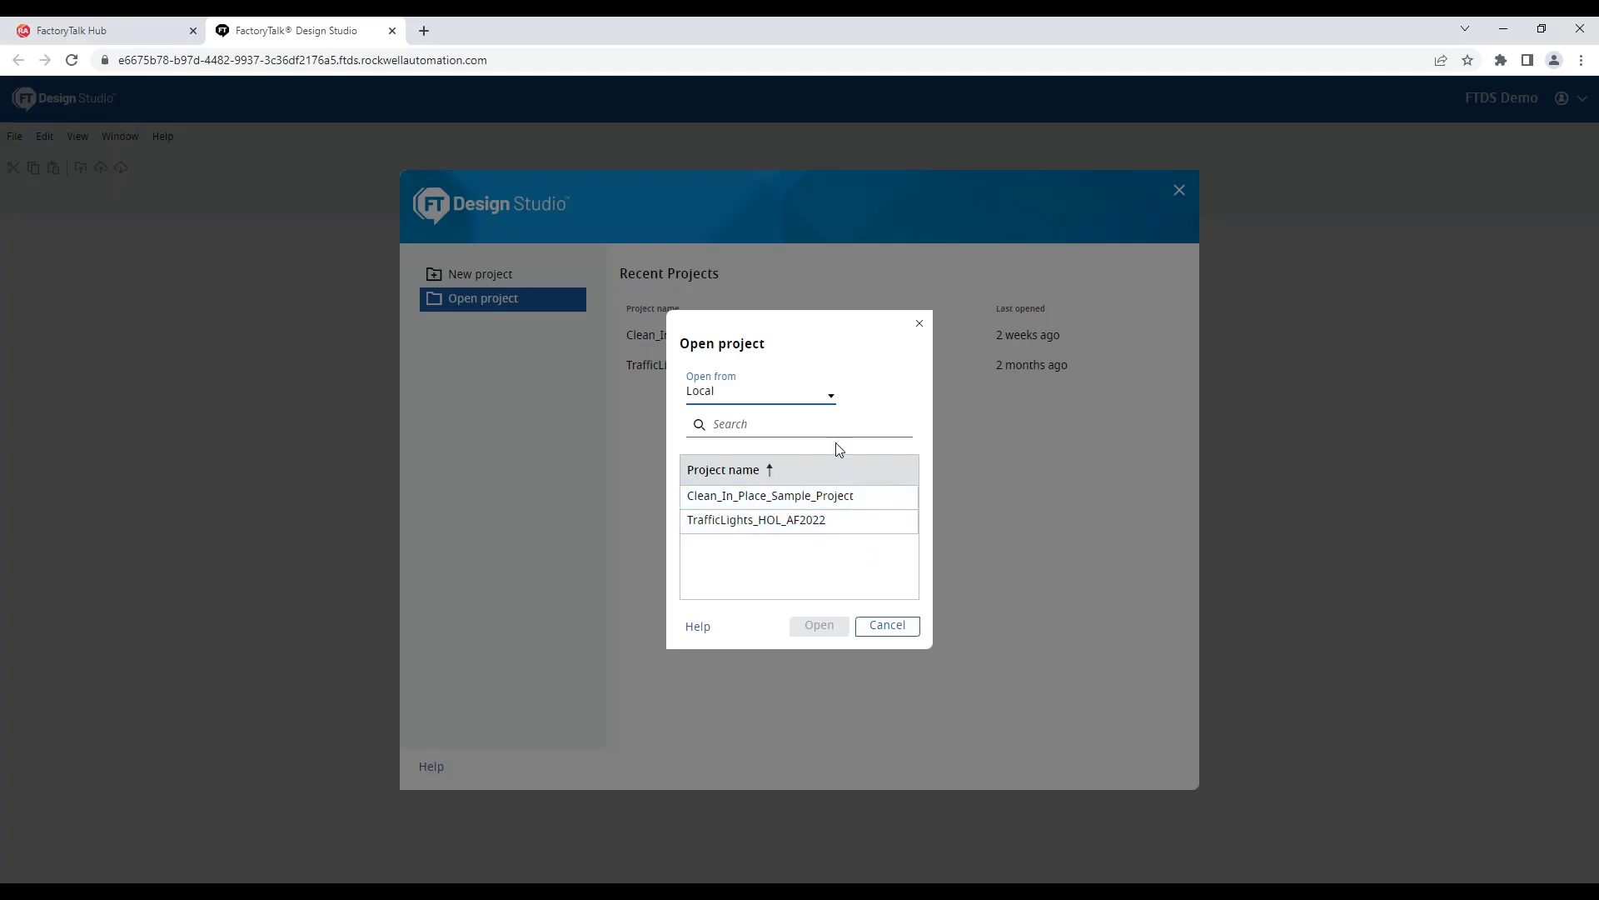
{"action": "left_click", "coordinate": [834, 401]}
{"action": "left_click", "coordinate": [831, 414]}
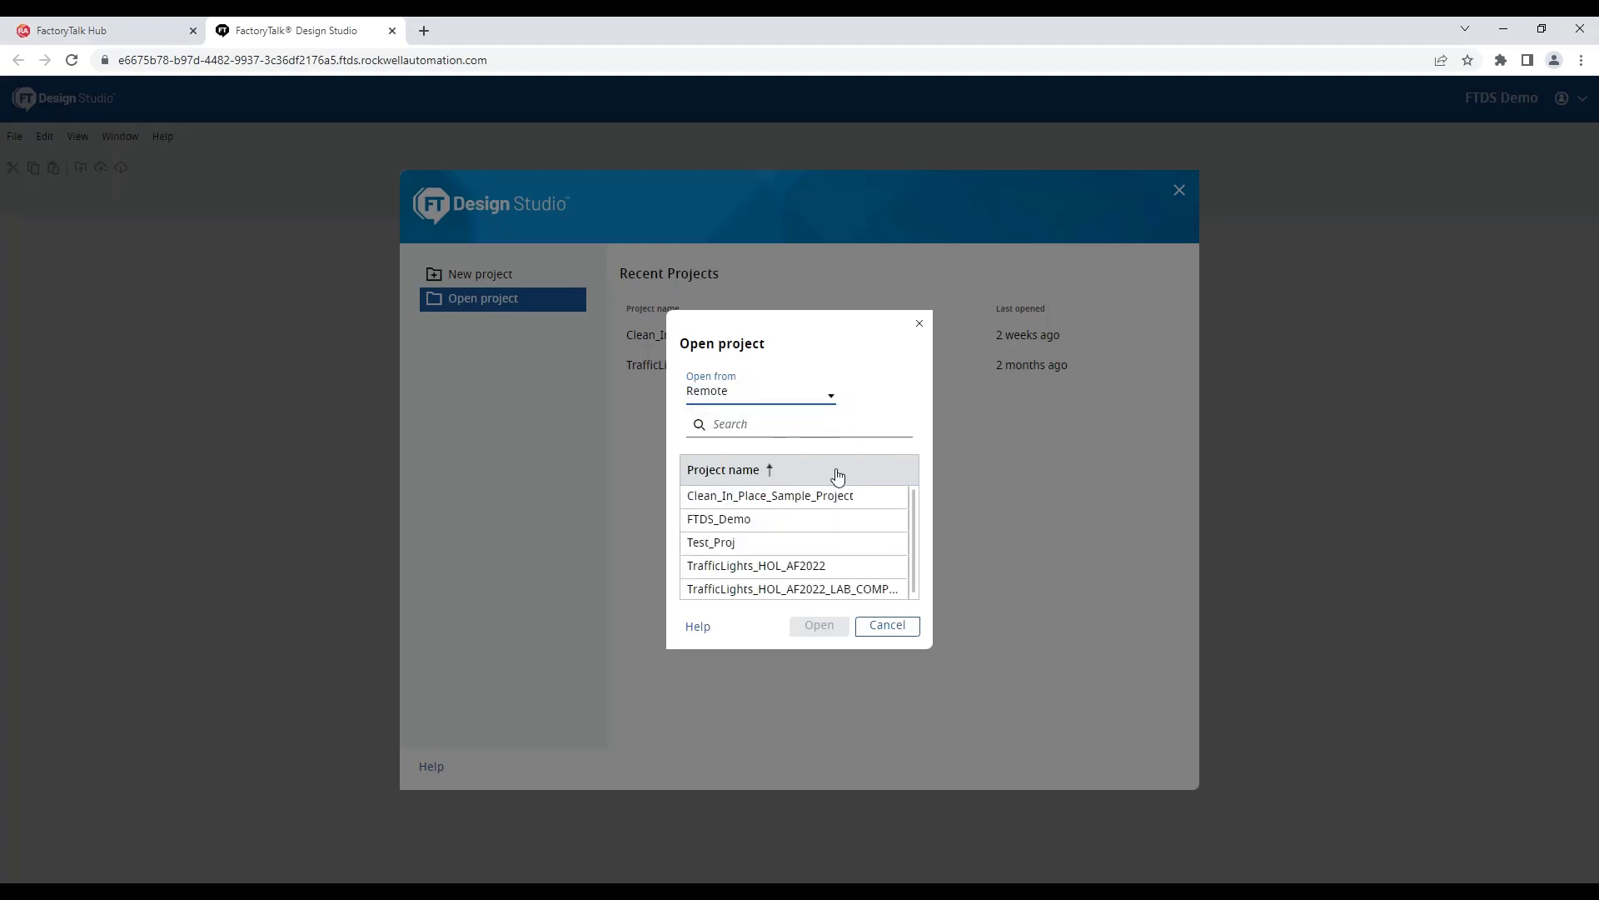
{"action": "left_click", "coordinate": [835, 518]}
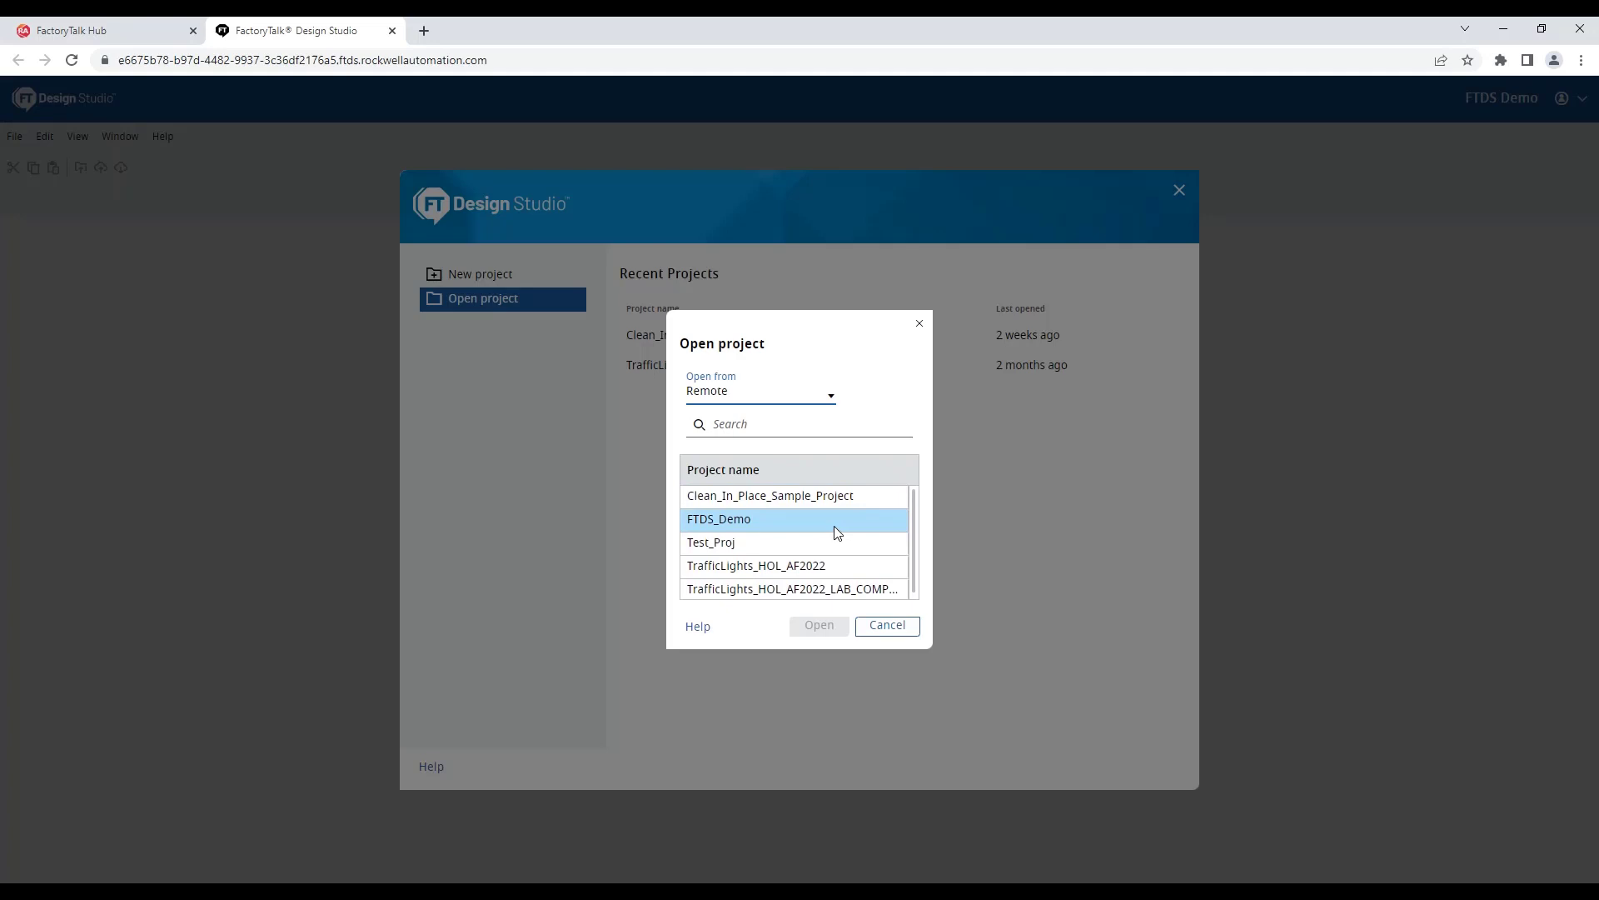
- Search 'clean', select Clean_In_Place_Sample_Project, then cancel the open-project dialog
{"action": "left_click", "coordinate": [802, 427]}
{"action": "type", "text": "cle"}
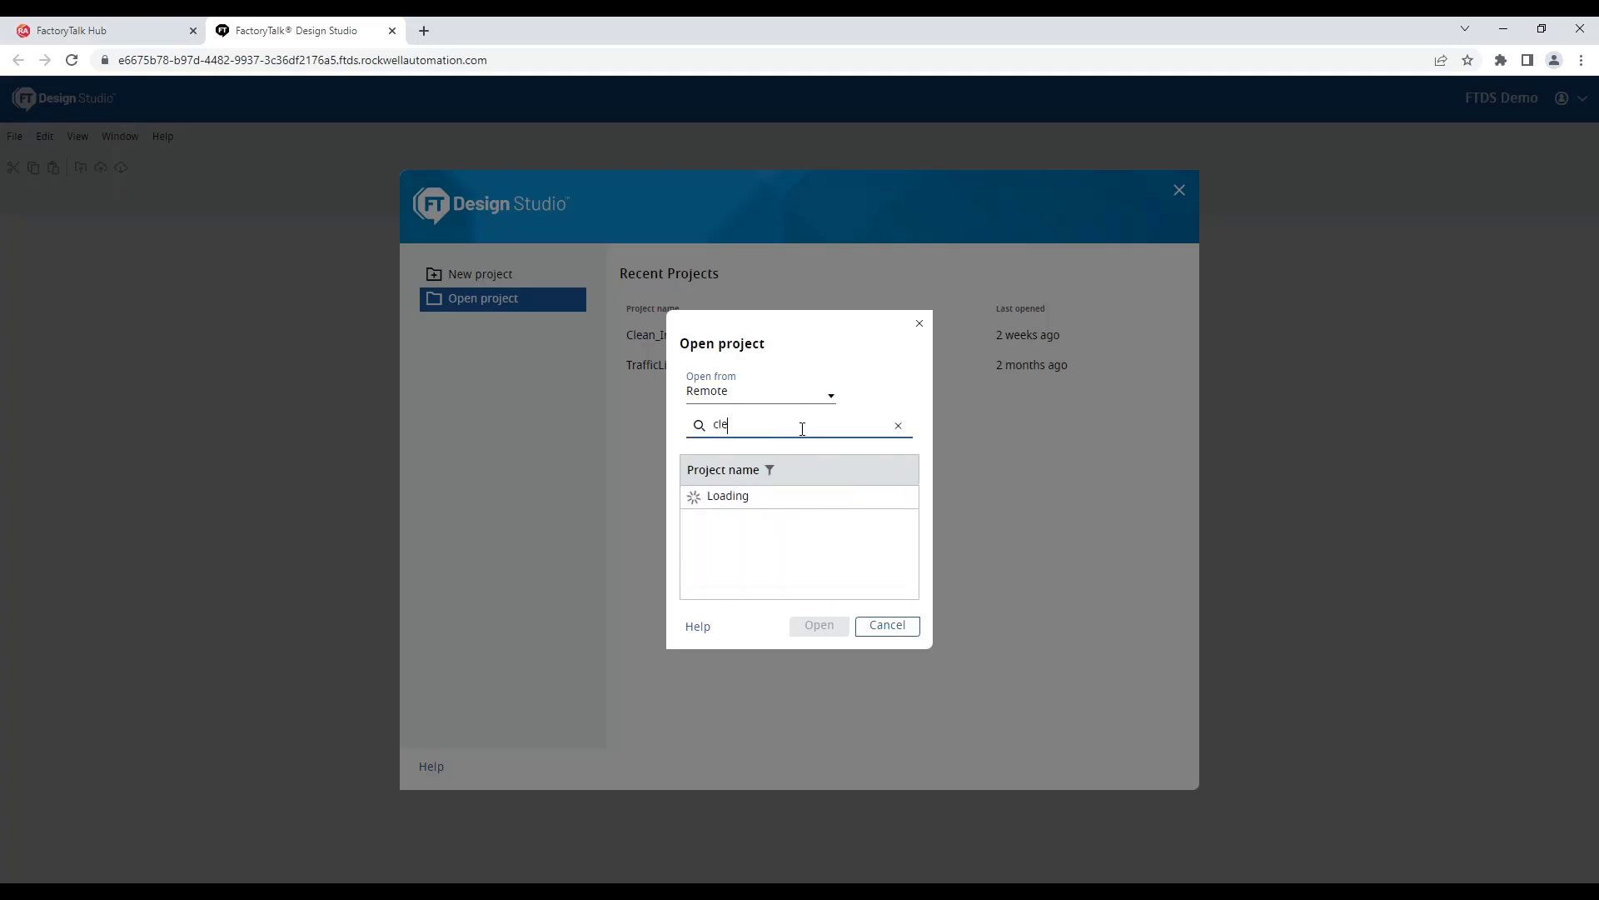
{"action": "type", "text": "an"}
{"action": "left_click", "coordinate": [813, 500]}
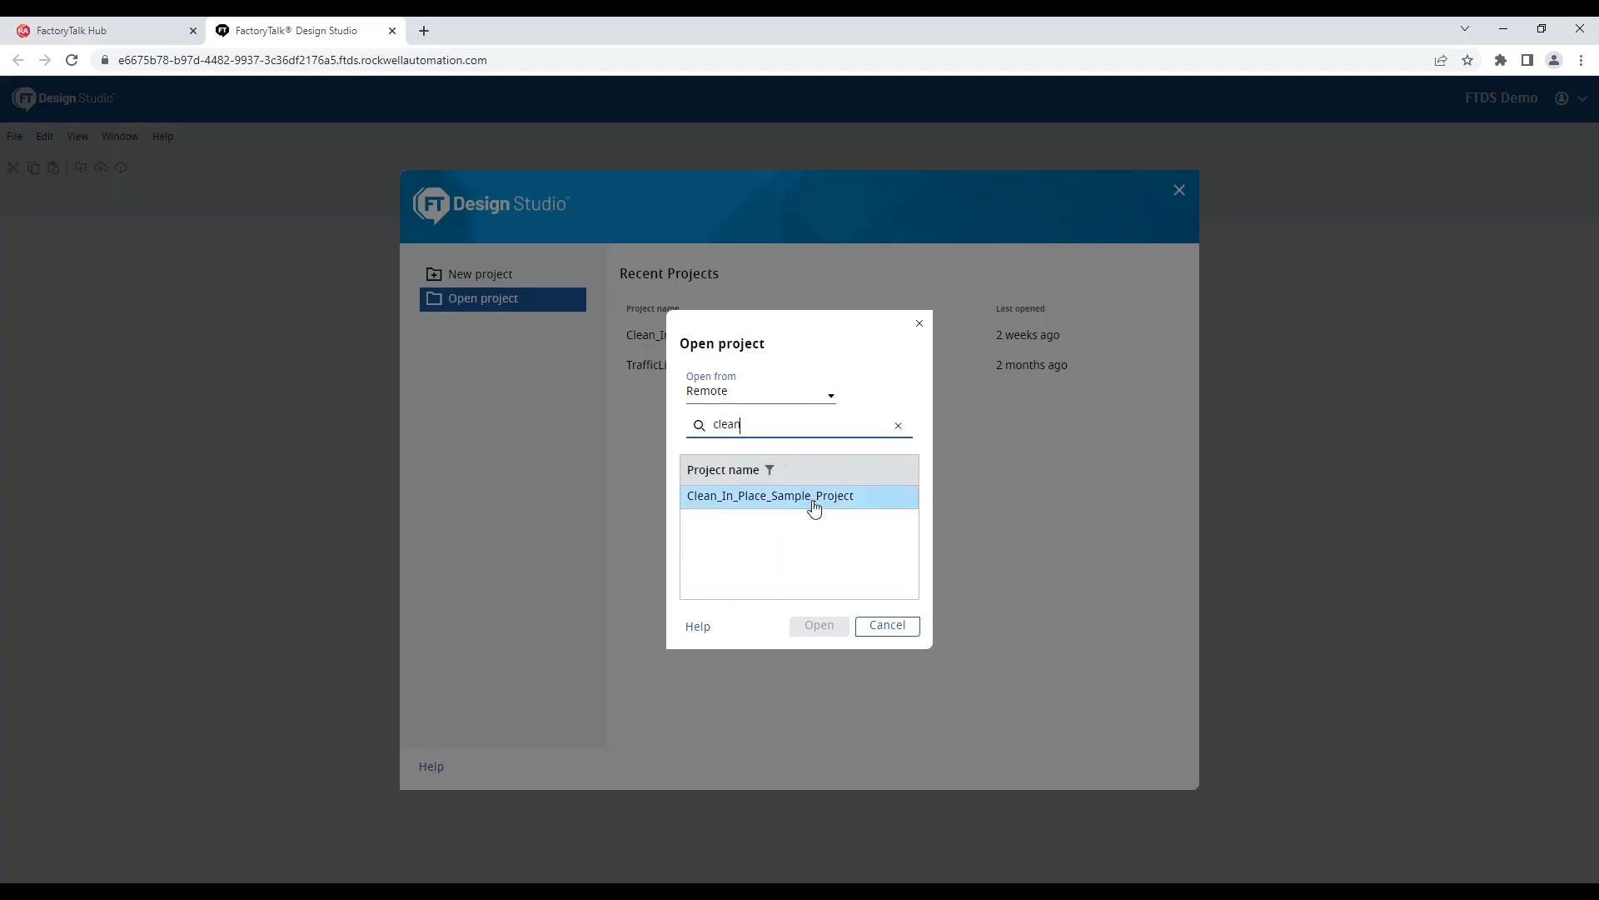
{"action": "left_click", "coordinate": [871, 498]}
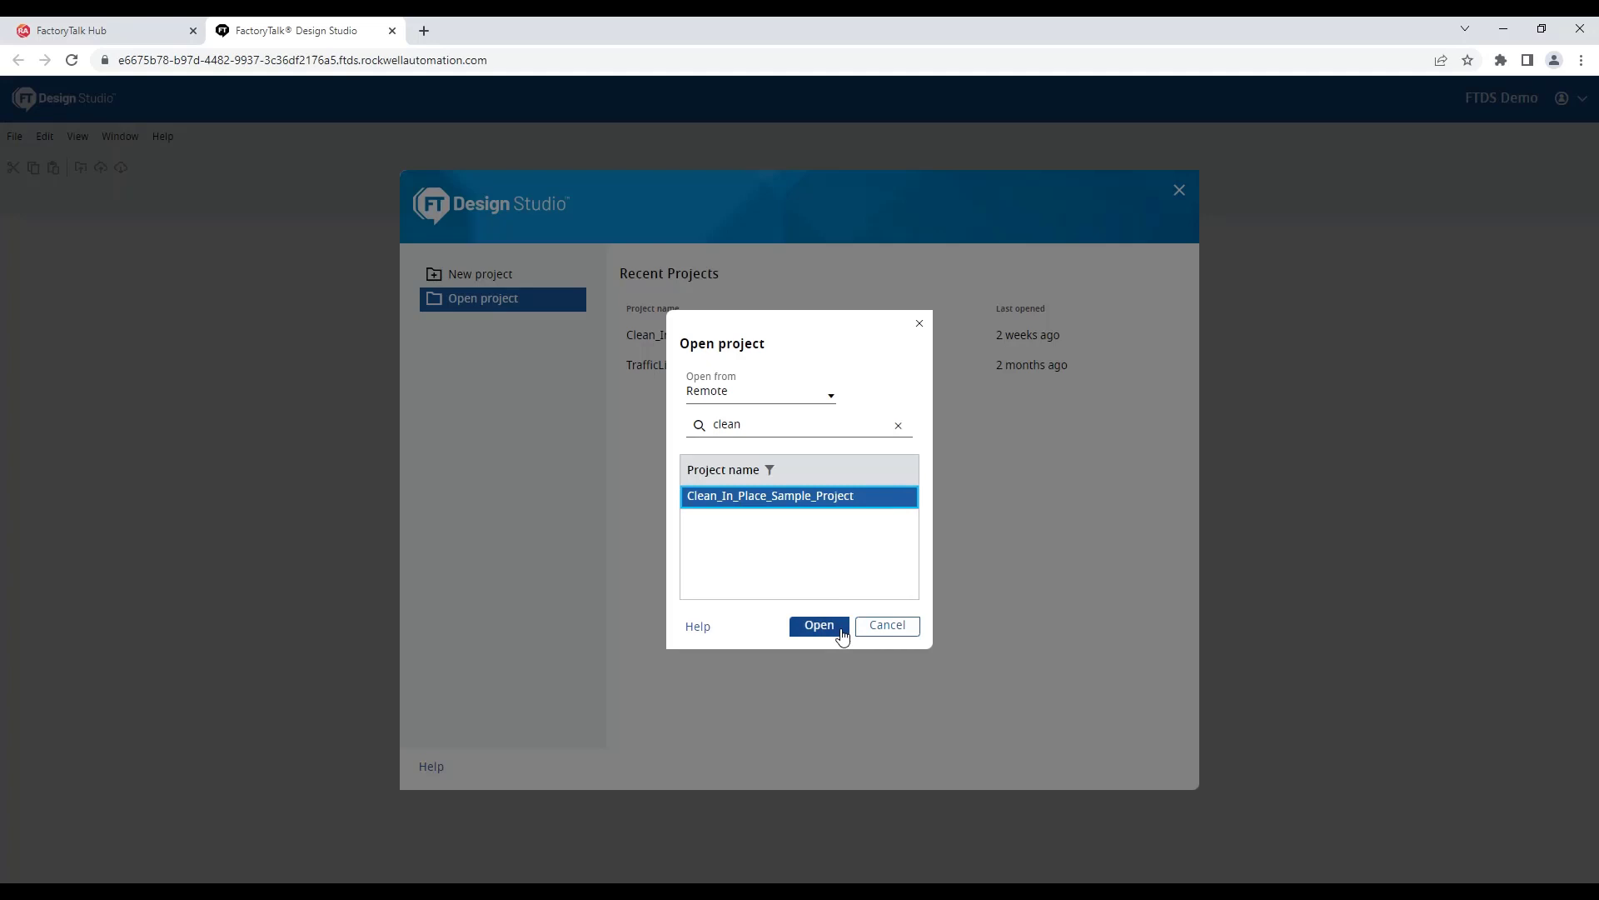
{"action": "left_click", "coordinate": [913, 635]}
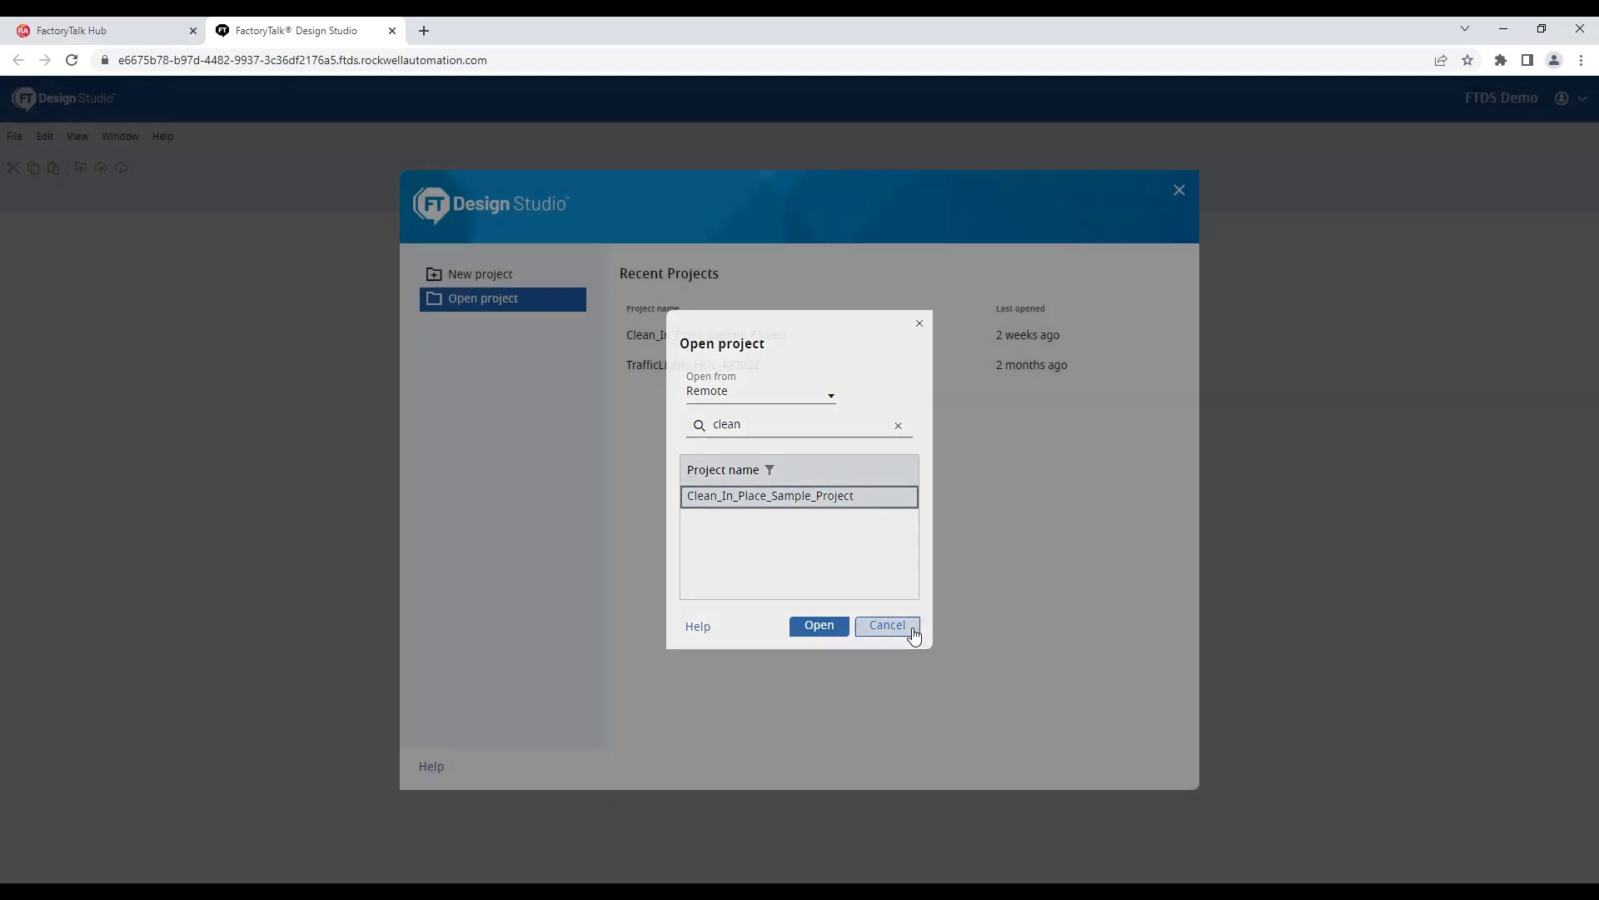